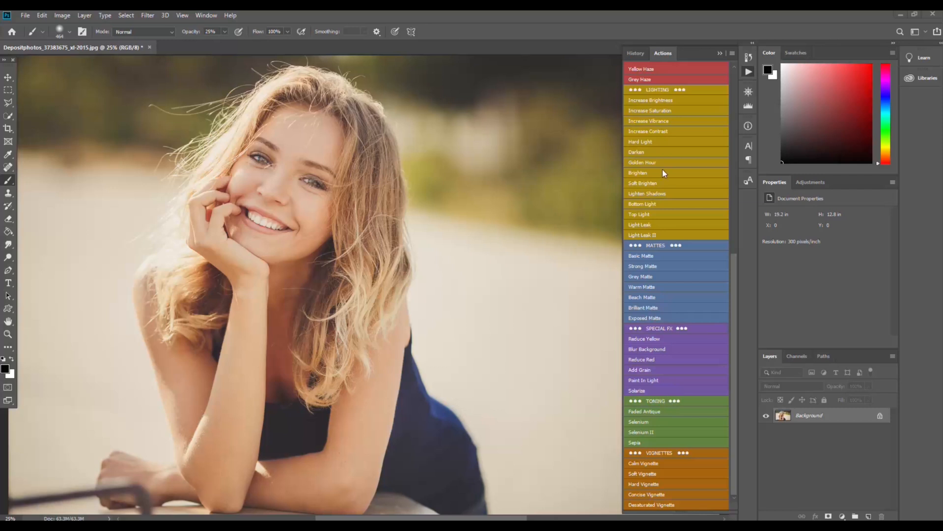
Step: Scroll the Actions list and run the Sun Stained action on the photo
scroll(650, 202, "up", 5)
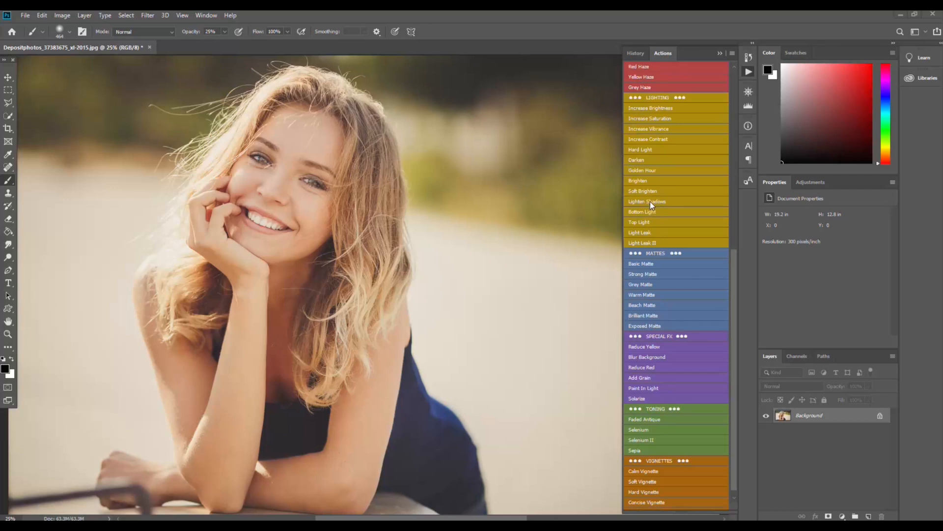
scroll(649, 207, "up", 1)
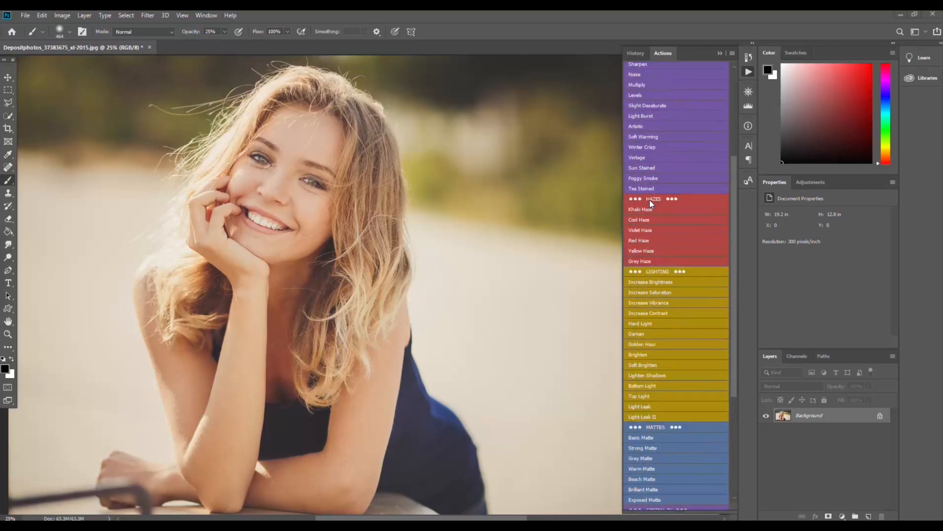
left_click(648, 169)
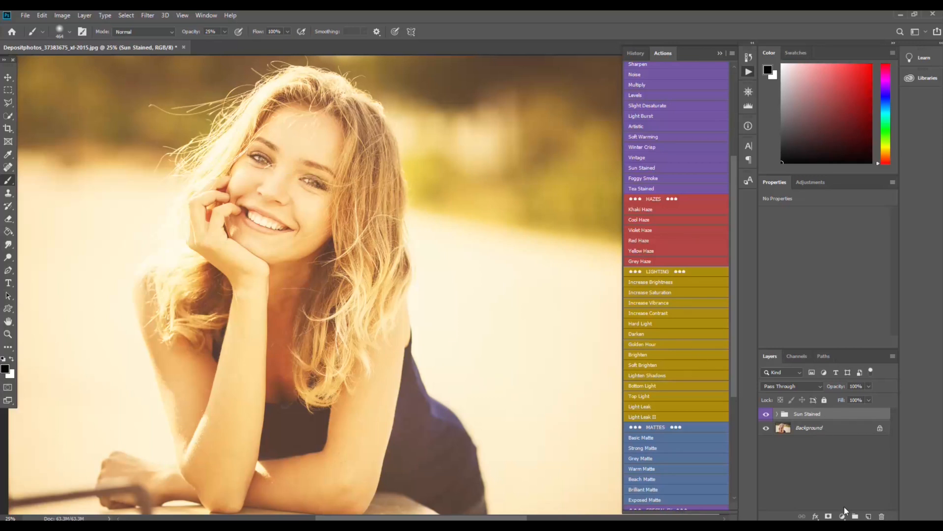
Step: Add a layer mask to the Sun Stained group and swap the foreground colour to black
left_click(829, 516)
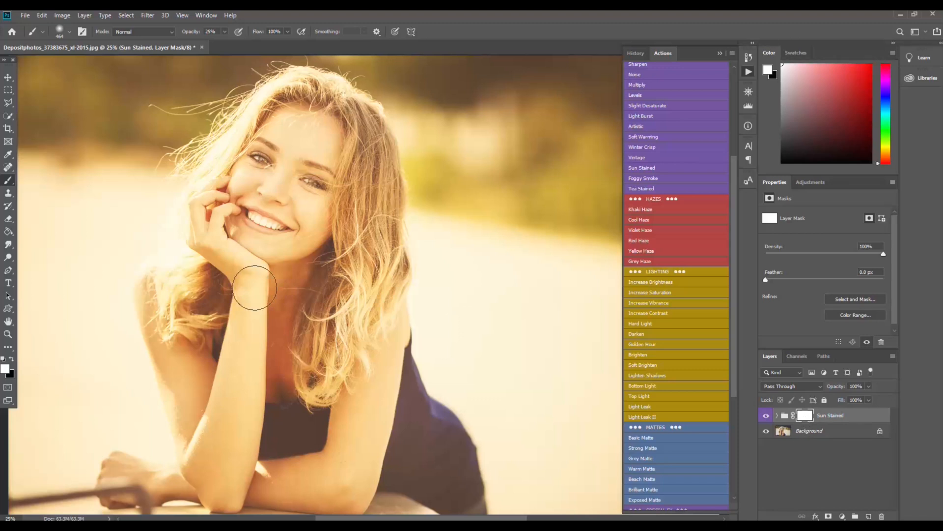
left_click(11, 360)
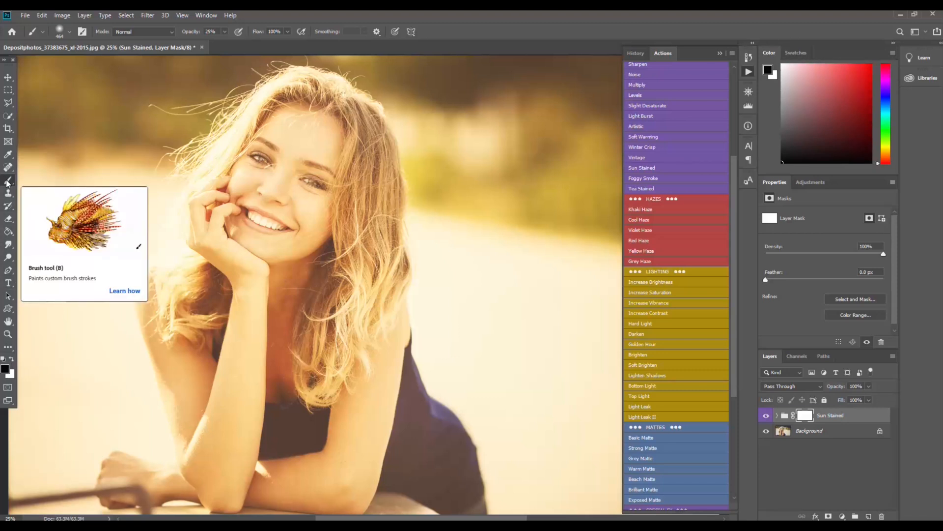
Step: Set the brush size to 500 px and paint over the face on the mask
right_click(424, 208)
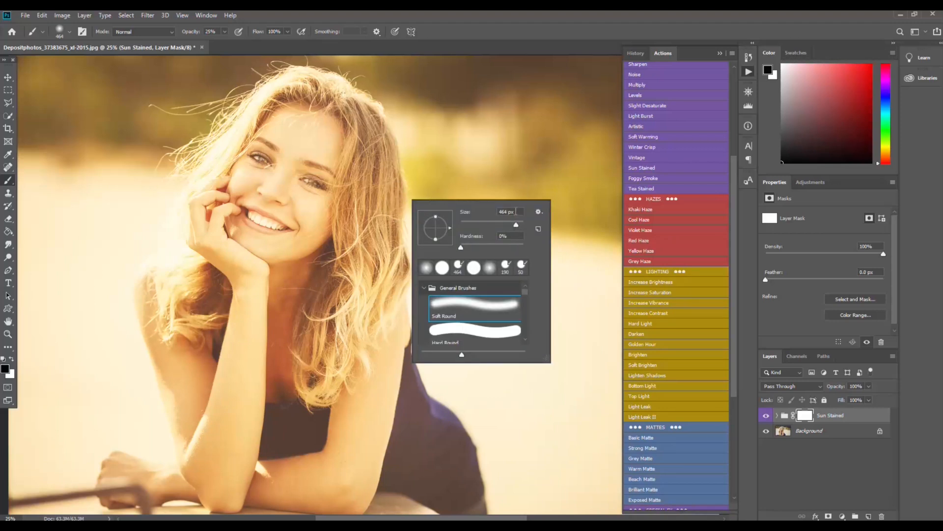
left_click(517, 211)
type("500")
key("Return")
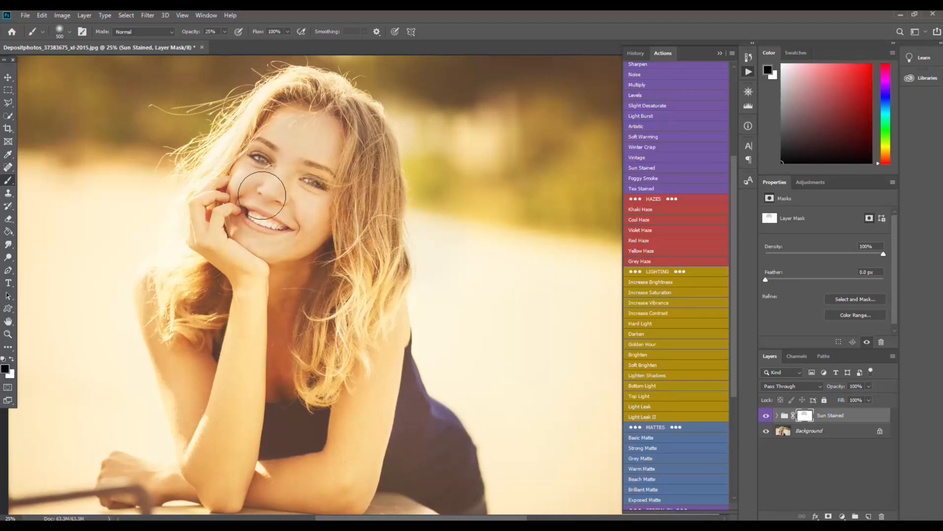
mouse_move(301, 156)
left_mouse_down()
mouse_move(339, 197)
mouse_move(269, 224)
mouse_move(257, 175)
mouse_move(322, 149)
mouse_move(335, 203)
mouse_move(264, 201)
mouse_move(333, 146)
left_mouse_up()
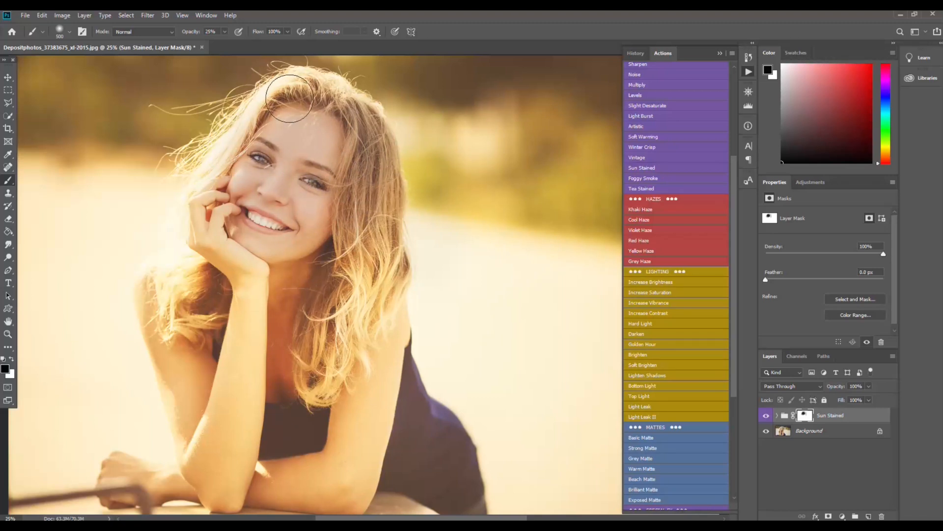
Step: Set the brush opacity to 100% and paint on the mask from the right background down over the body
left_click(199, 33)
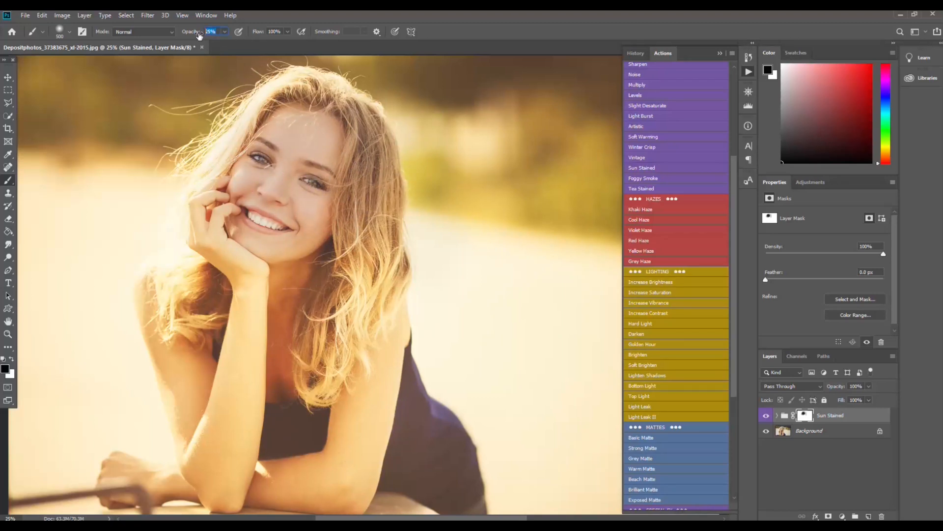
left_click(225, 32)
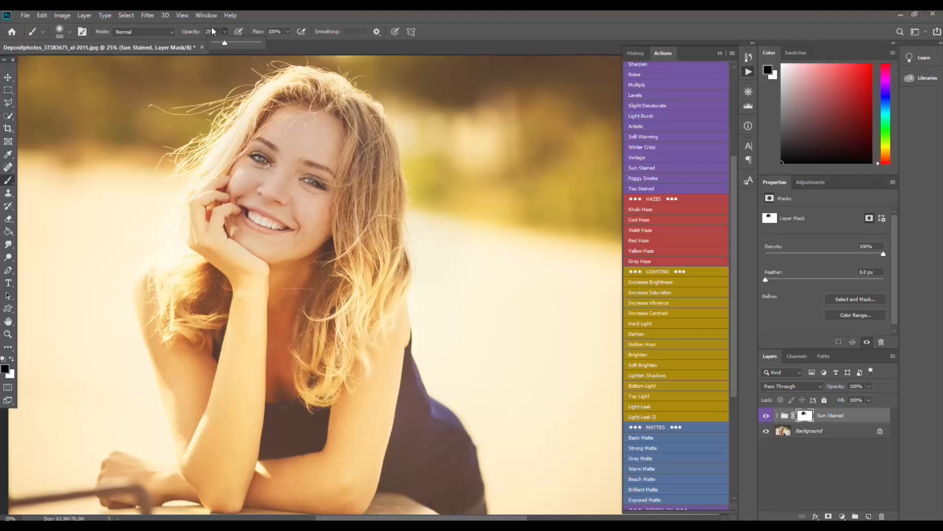
left_click(215, 31)
type("1")
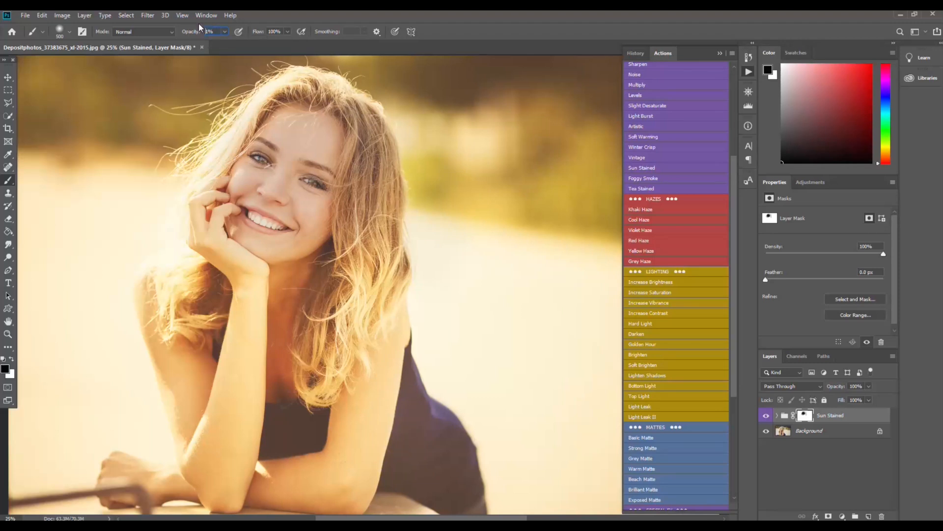
type("00")
mouse_move(495, 143)
left_mouse_down()
mouse_move(482, 225)
mouse_move(532, 104)
mouse_move(483, 184)
mouse_move(432, 156)
mouse_move(445, 132)
mouse_move(441, 78)
mouse_move(480, 82)
mouse_move(450, 66)
mouse_move(378, 57)
mouse_move(353, 40)
mouse_move(261, 83)
mouse_move(160, 70)
mouse_move(104, 110)
mouse_move(27, 100)
mouse_move(51, 103)
mouse_move(7, 79)
mouse_move(122, 103)
mouse_move(204, 140)
mouse_move(190, 163)
mouse_move(195, 203)
mouse_move(139, 293)
mouse_move(155, 298)
mouse_move(187, 402)
mouse_move(202, 402)
mouse_move(224, 463)
mouse_move(215, 482)
mouse_move(225, 475)
mouse_move(230, 286)
mouse_move(221, 237)
mouse_move(254, 293)
mouse_move(373, 325)
mouse_move(370, 311)
mouse_move(349, 466)
mouse_move(366, 409)
mouse_move(326, 491)
mouse_move(271, 479)
mouse_move(295, 476)
left_mouse_up()
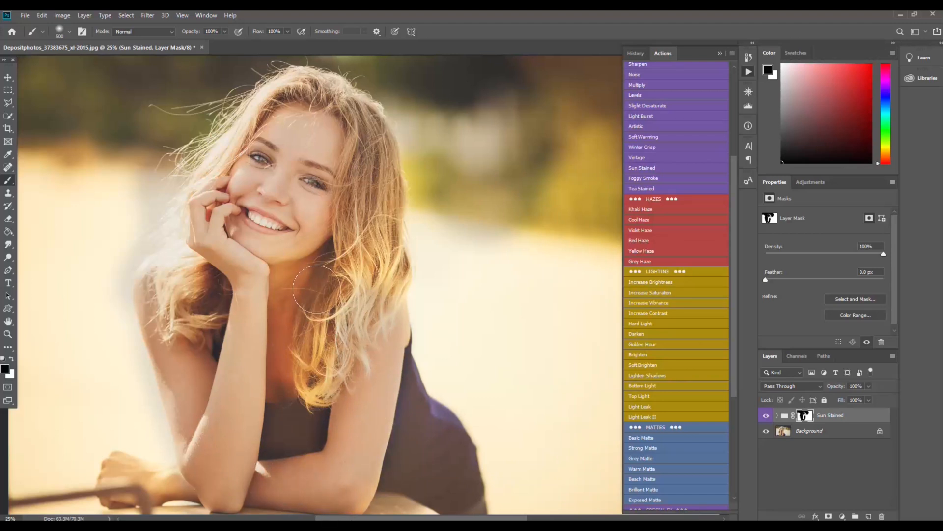
Step: Set the brush opacity to 52% and paint on the mask over the hair
left_click(214, 30)
type("52")
key("Return")
mouse_move(378, 292)
left_mouse_down()
mouse_move(366, 234)
mouse_move(391, 236)
mouse_move(377, 190)
mouse_move(366, 258)
mouse_move(358, 225)
mouse_move(365, 143)
mouse_move(372, 207)
mouse_move(379, 128)
mouse_move(374, 146)
mouse_move(337, 113)
mouse_move(342, 94)
mouse_move(295, 89)
mouse_move(334, 151)
left_mouse_up()
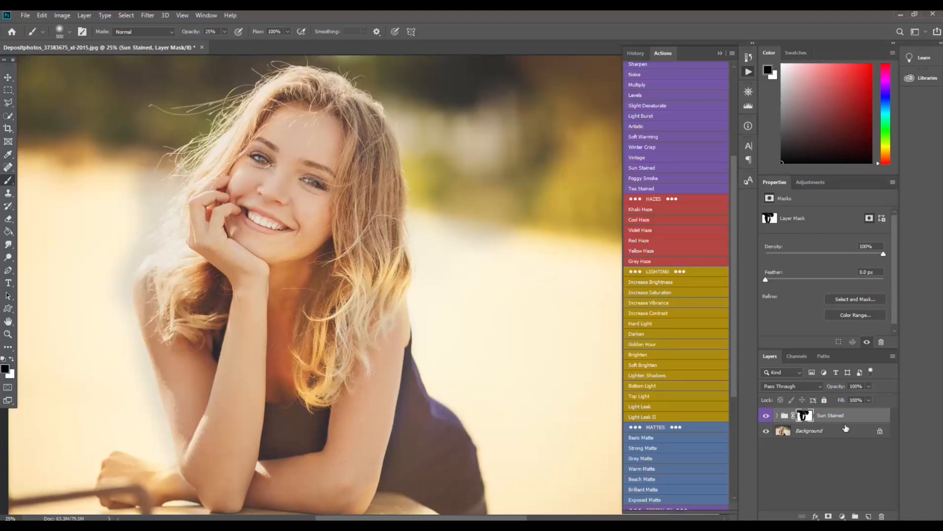
Step: Delete the Sun Stained group's layer mask
left_click(882, 516)
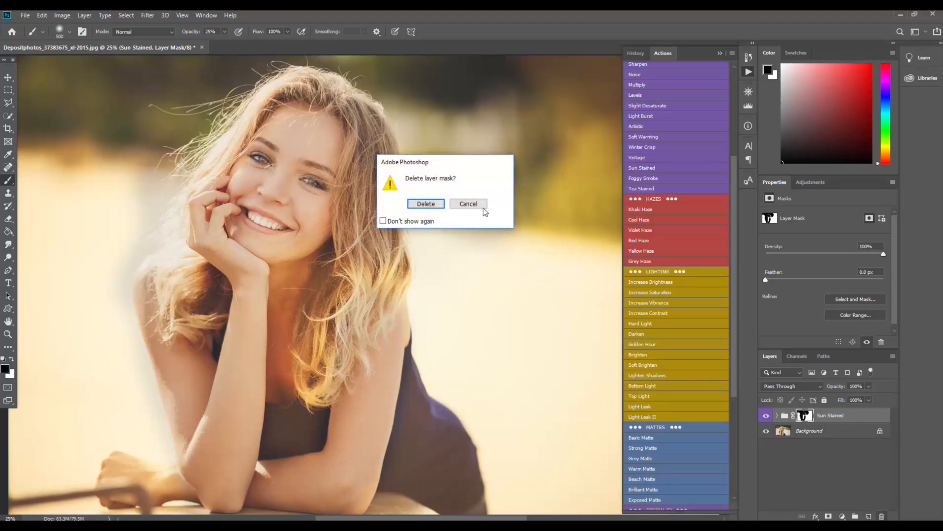
left_click(426, 206)
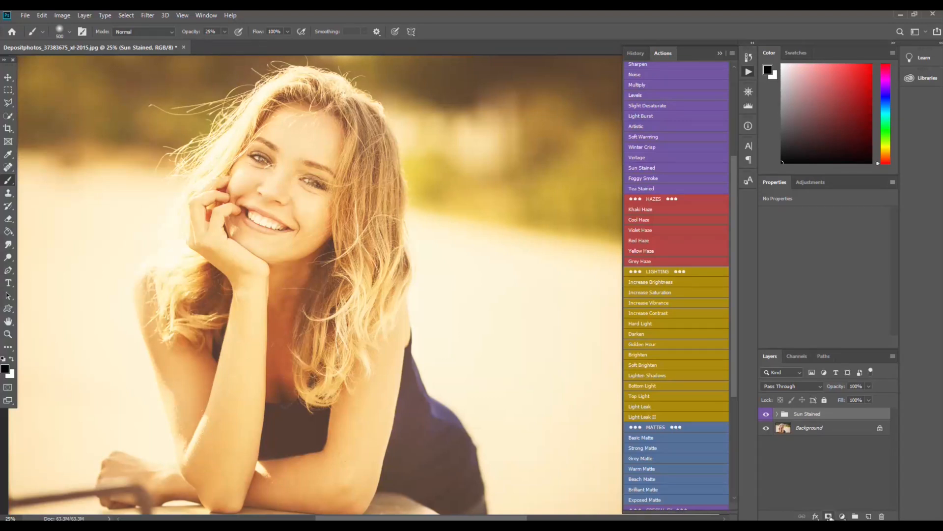
Step: Add a new layer mask, invert it to black, and paint white over the hair on the right
left_click(829, 516)
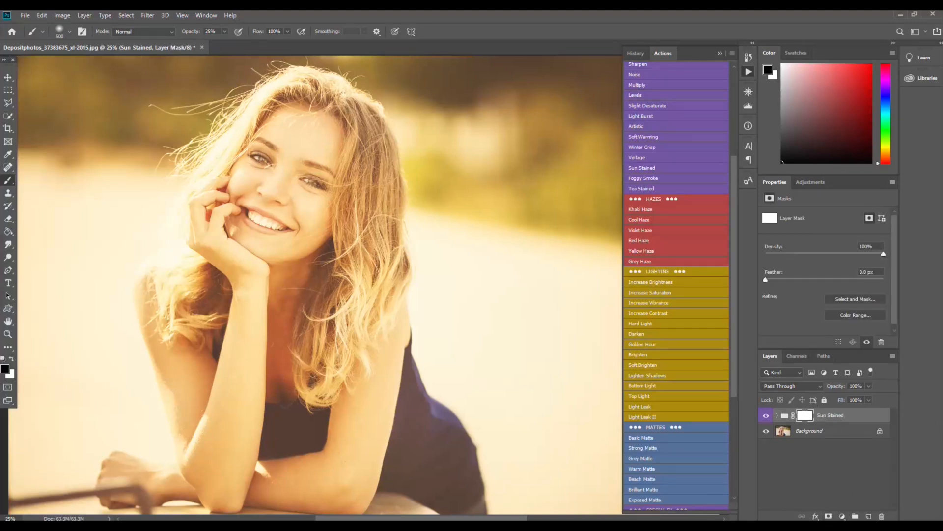
key("ctrl+i")
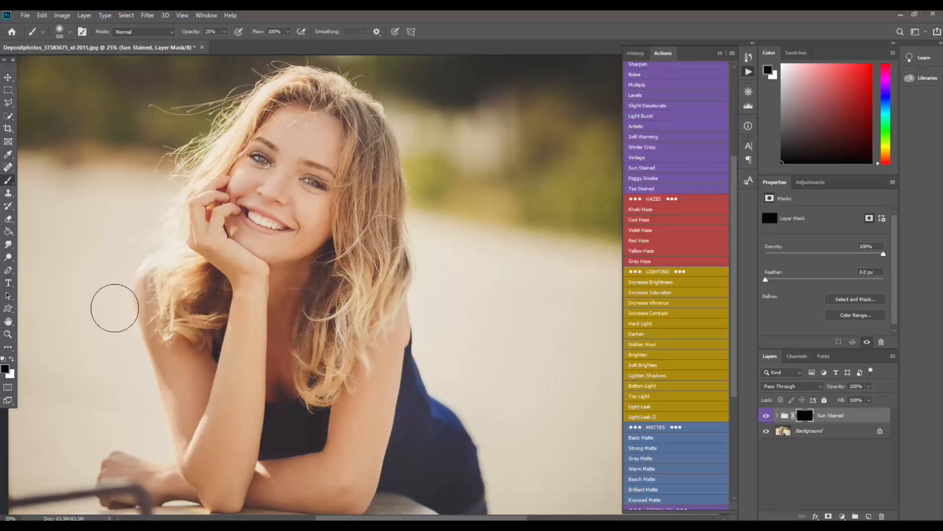
left_click(11, 359)
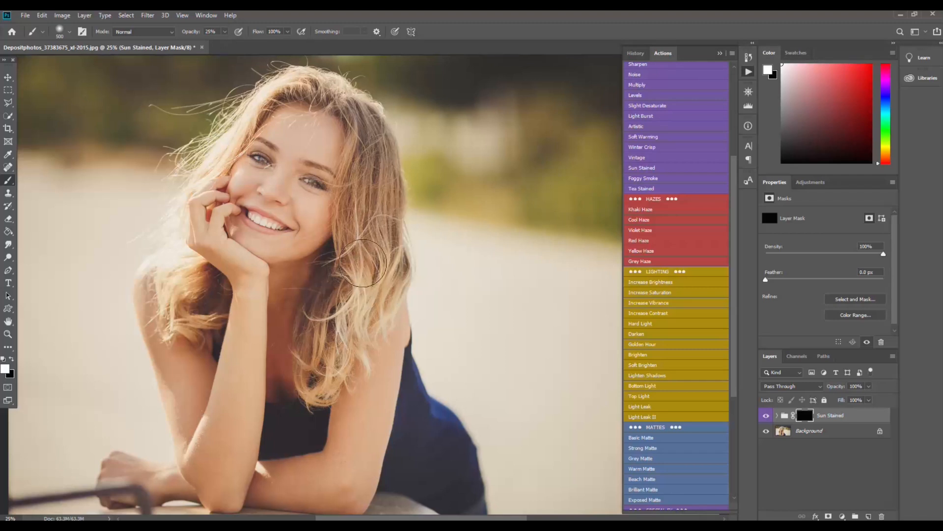
mouse_move(361, 313)
left_mouse_down()
mouse_move(344, 341)
mouse_move(379, 279)
mouse_move(381, 290)
mouse_move(399, 273)
mouse_move(378, 285)
mouse_move(346, 352)
mouse_move(324, 366)
mouse_move(376, 306)
mouse_move(342, 351)
mouse_move(375, 286)
mouse_move(358, 319)
mouse_move(368, 285)
mouse_move(358, 191)
mouse_move(372, 252)
mouse_move(390, 244)
mouse_move(385, 211)
mouse_move(393, 258)
mouse_move(383, 195)
mouse_move(383, 236)
mouse_move(357, 247)
mouse_move(355, 232)
mouse_move(373, 265)
mouse_move(396, 267)
mouse_move(383, 229)
mouse_move(387, 238)
mouse_move(359, 237)
mouse_move(364, 259)
mouse_move(393, 253)
mouse_move(365, 247)
mouse_move(354, 194)
mouse_move(359, 140)
mouse_move(376, 194)
mouse_move(363, 136)
mouse_move(384, 182)
mouse_move(381, 153)
mouse_move(398, 244)
mouse_move(366, 248)
mouse_move(371, 324)
mouse_move(373, 293)
mouse_move(357, 293)
mouse_move(339, 398)
left_mouse_up()
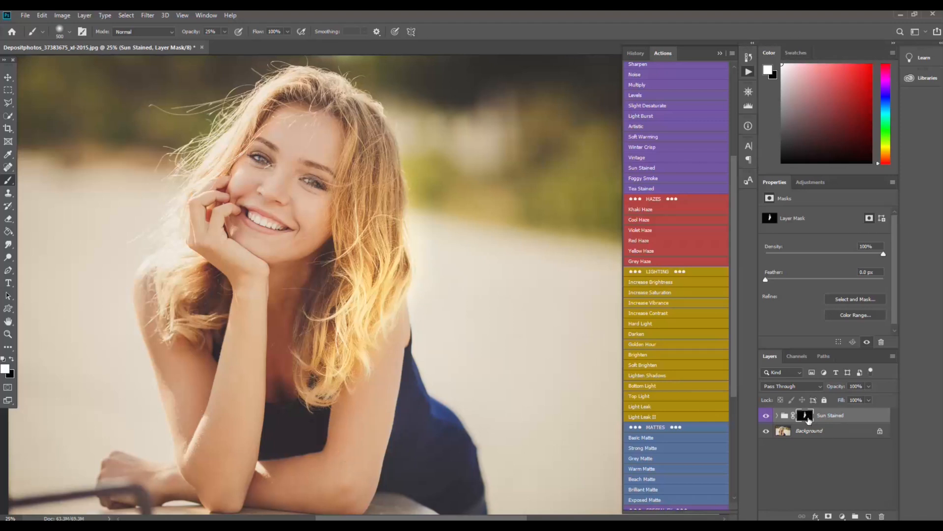
Step: Delete the Sun Stained group
key("Delete")
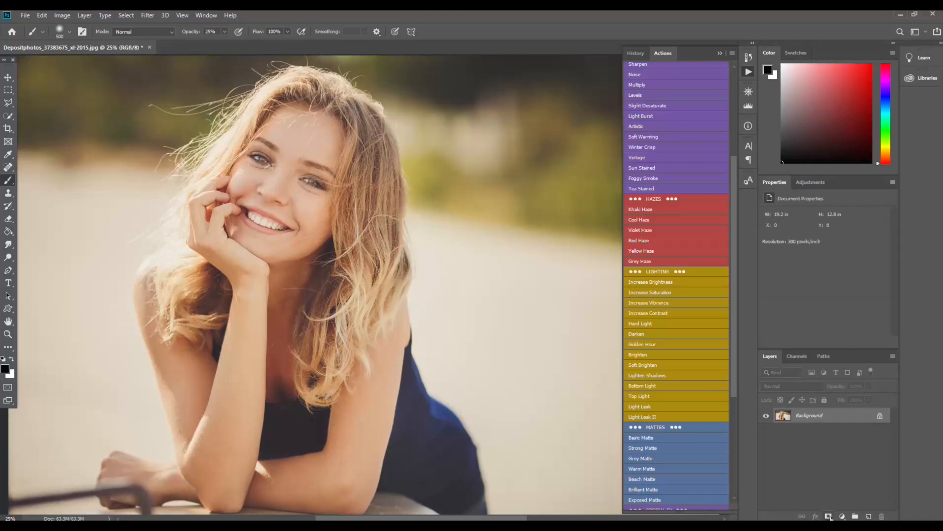
Step: Add an inverted layer mask to the background layer, then undo both changes
left_click(828, 516)
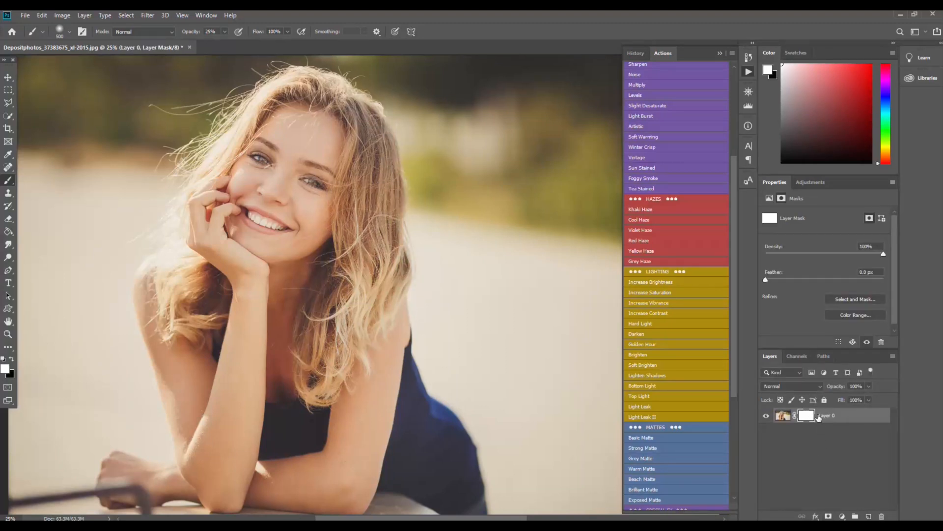
key("ctrl+i")
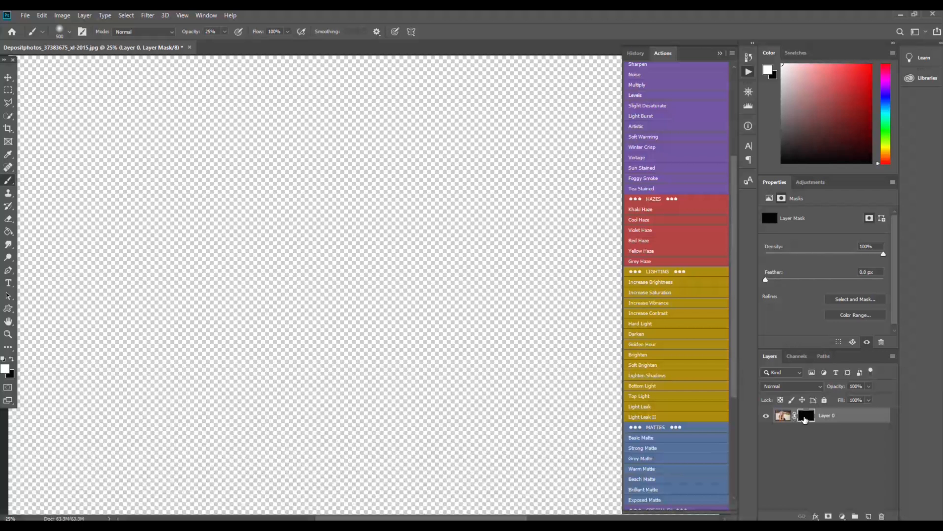
key("ctrl+z")
key("ctrl+z")
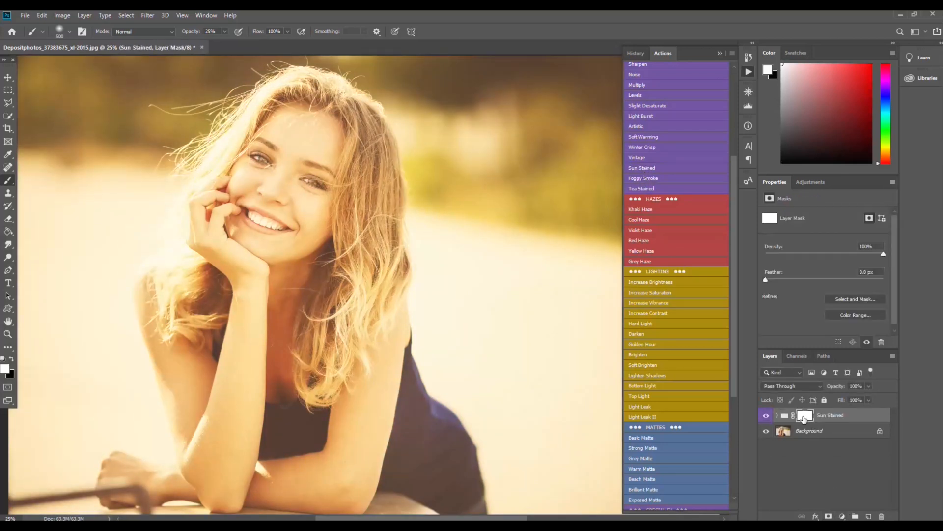
Step: Invert the group's layer mask to black and set the brush to 511 px with 100% hardness
key("ctrl+i")
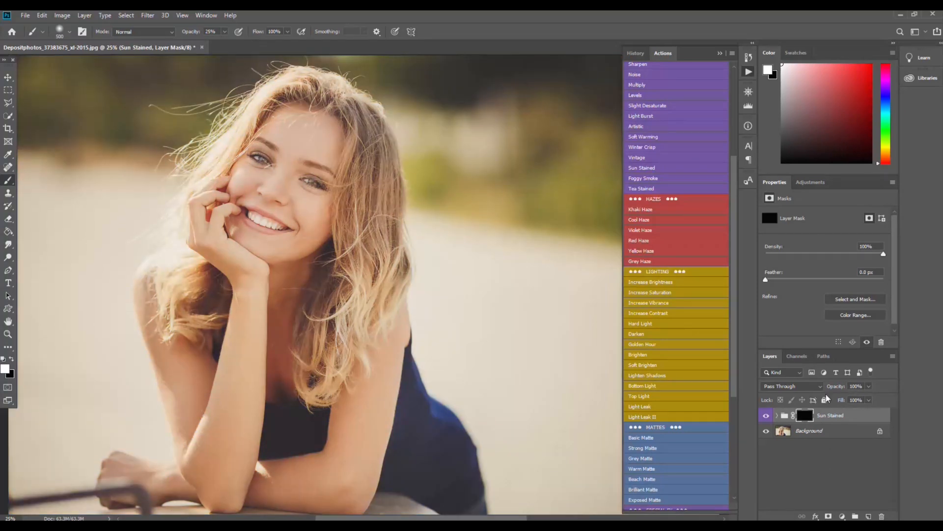
left_click(70, 32)
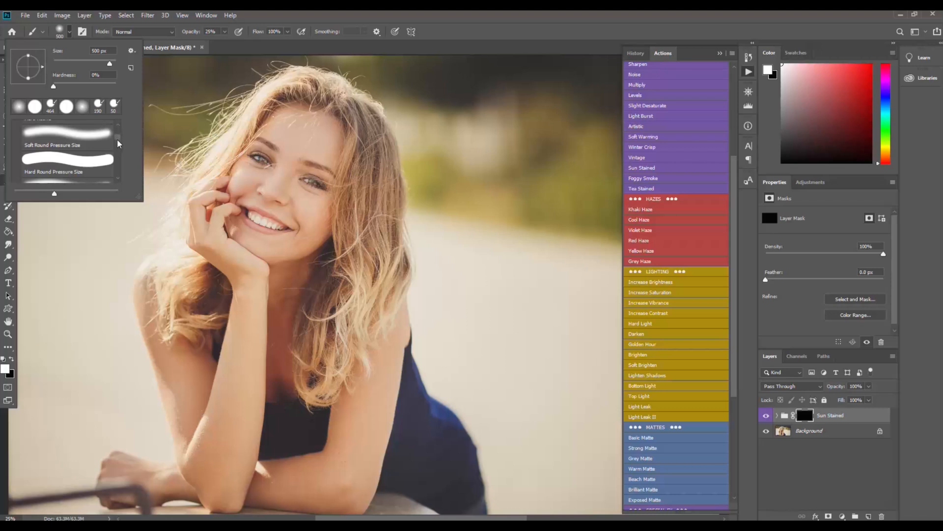
left_click_drag(118, 136, 118, 177)
left_click(59, 165)
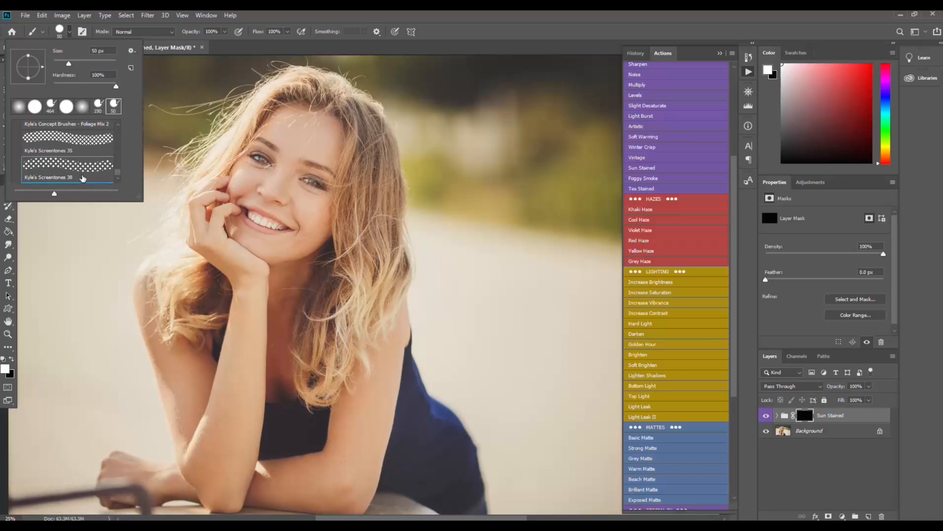
left_click_drag(71, 66, 111, 66)
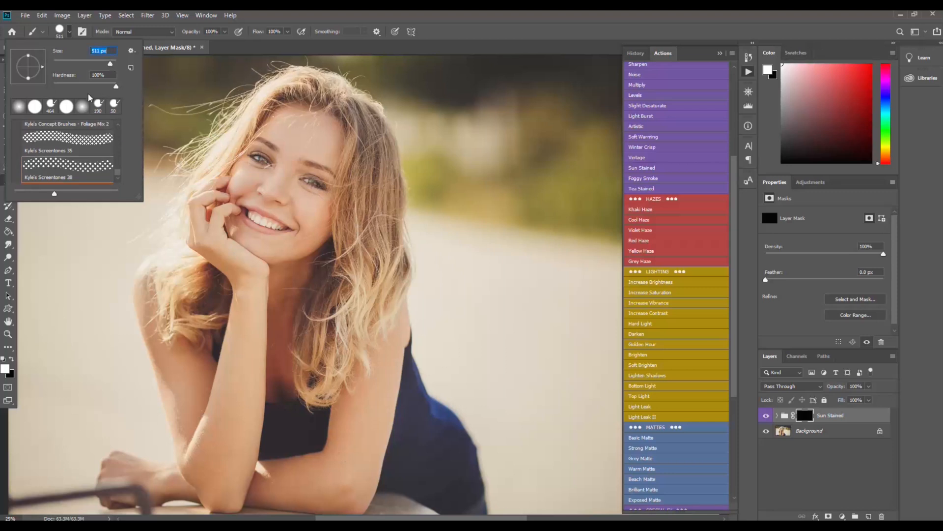
left_click(94, 76)
Step: Paint white on the mask over the background to the right of the woman's head
left_click(520, 136)
mouse_move(520, 135)
left_mouse_down()
mouse_move(532, 216)
mouse_move(426, 86)
mouse_move(492, 206)
mouse_move(430, 106)
mouse_move(574, 185)
mouse_move(583, 147)
mouse_move(371, 49)
mouse_move(520, 79)
mouse_move(525, 48)
mouse_move(625, 89)
left_mouse_up()
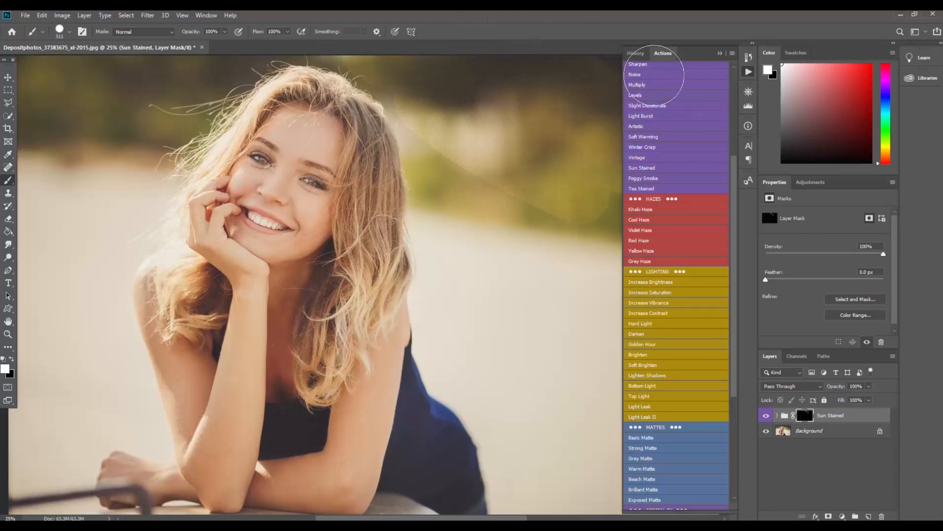
mouse_move(526, 158)
left_mouse_down()
mouse_move(491, 141)
mouse_move(558, 207)
left_mouse_up()
Step: Delete the Sun Stained group and undo the deletion
key("Delete")
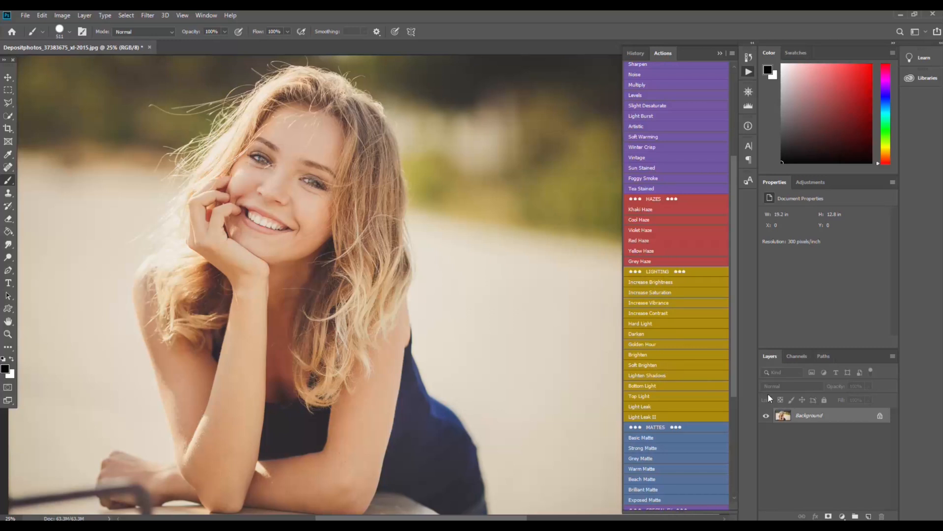
key("ctrl+z")
Step: Disable the Sun Stained group's layer mask
right_click(808, 416)
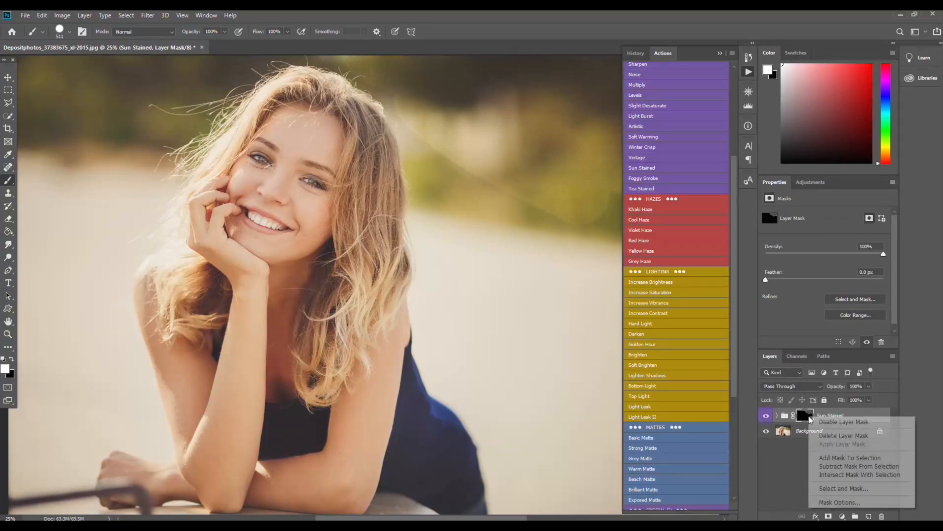
left_click(844, 422)
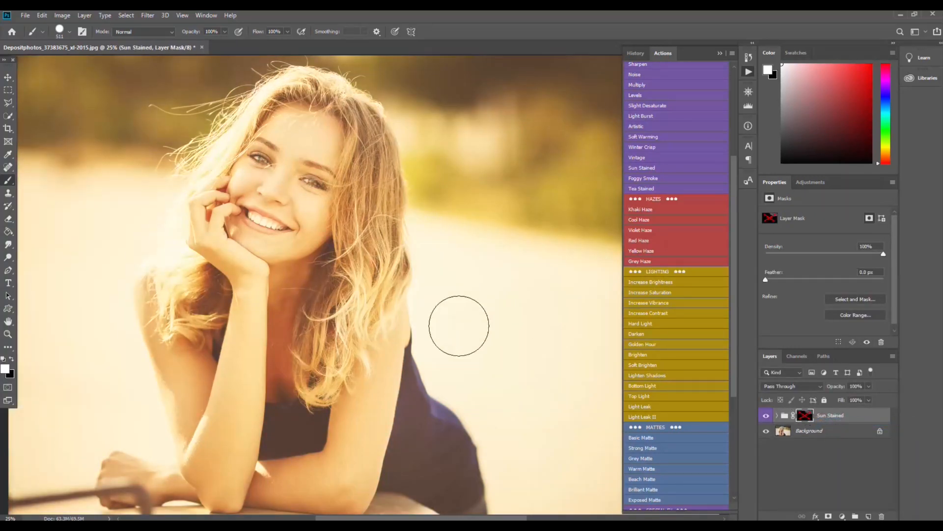
Step: Delete the Sun Stained group and run the Sun Stained action again
left_click(849, 419)
key("Delete")
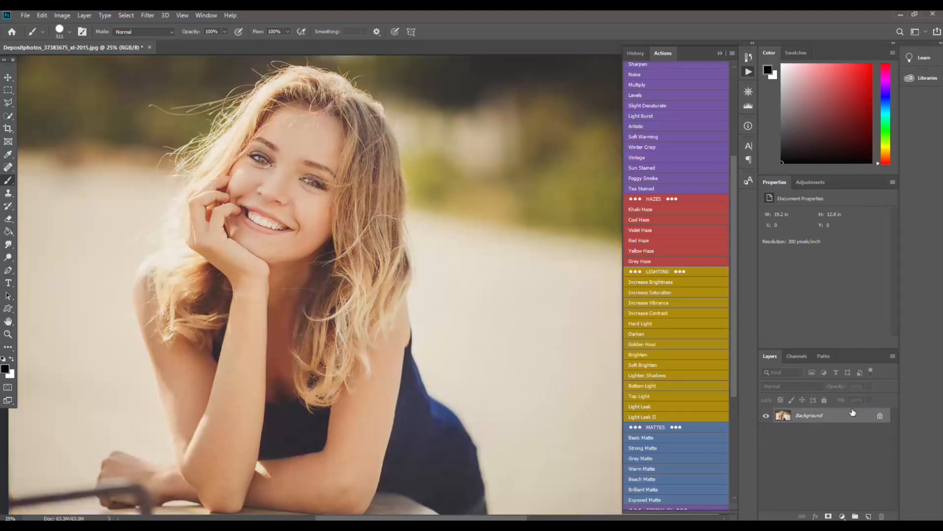
left_click(642, 168)
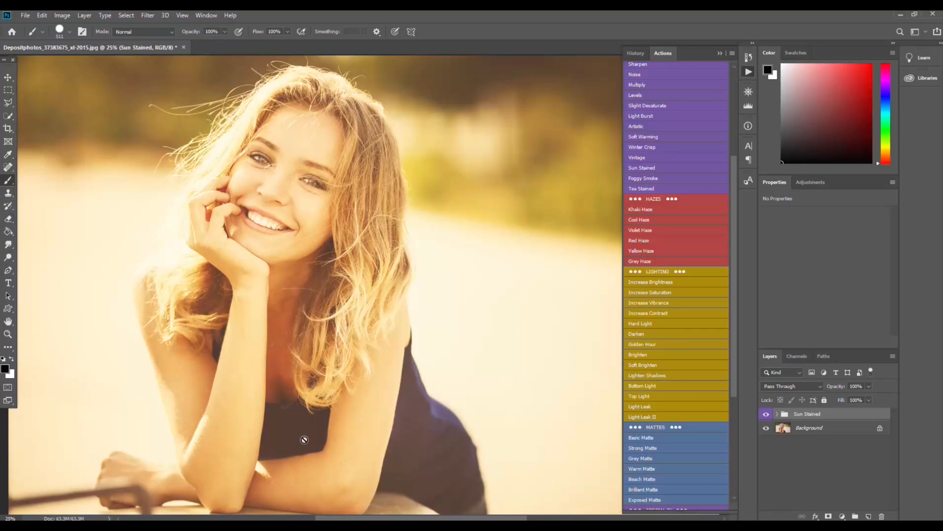
Step: Add a layer mask to the Sun Stained group and invert it to black to hide the effect
left_click(828, 516)
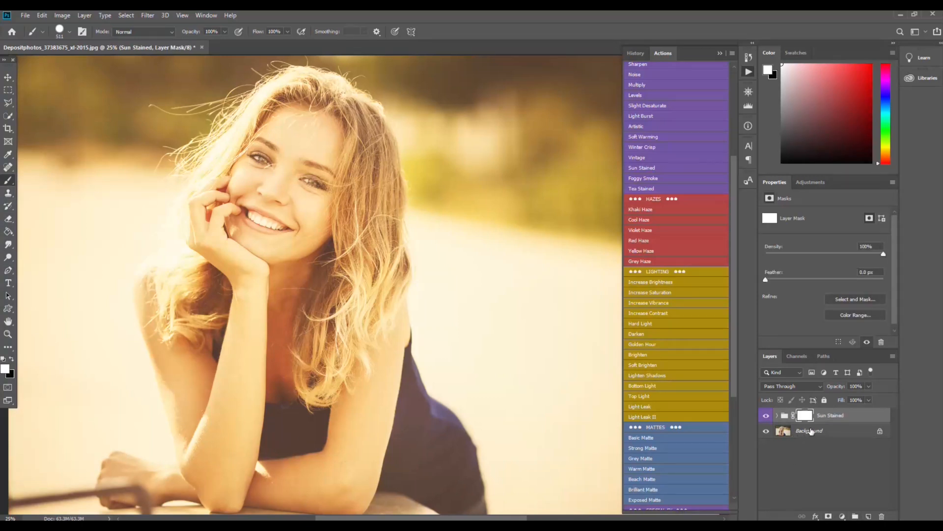
key("ctrl+i")
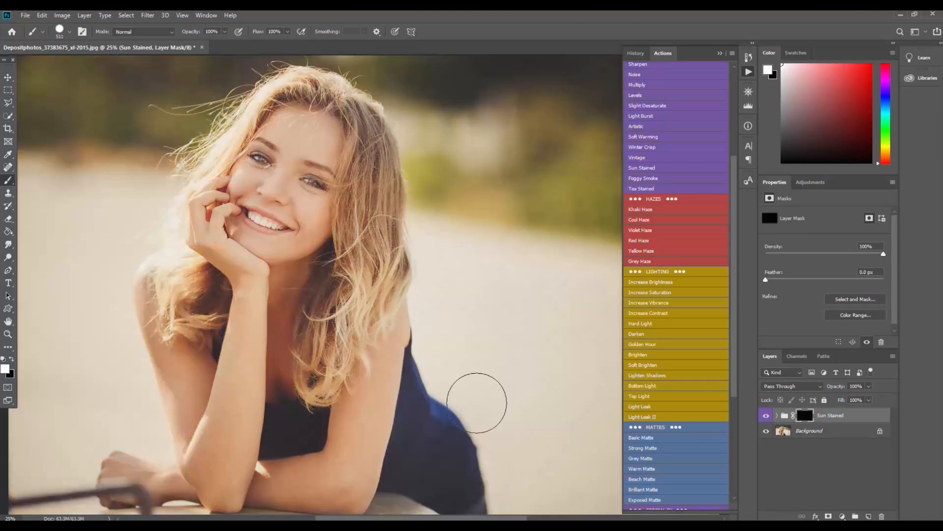
Step: Set the brush to the Hard Round tip with 100% hardness at 511 px size
left_click(70, 32)
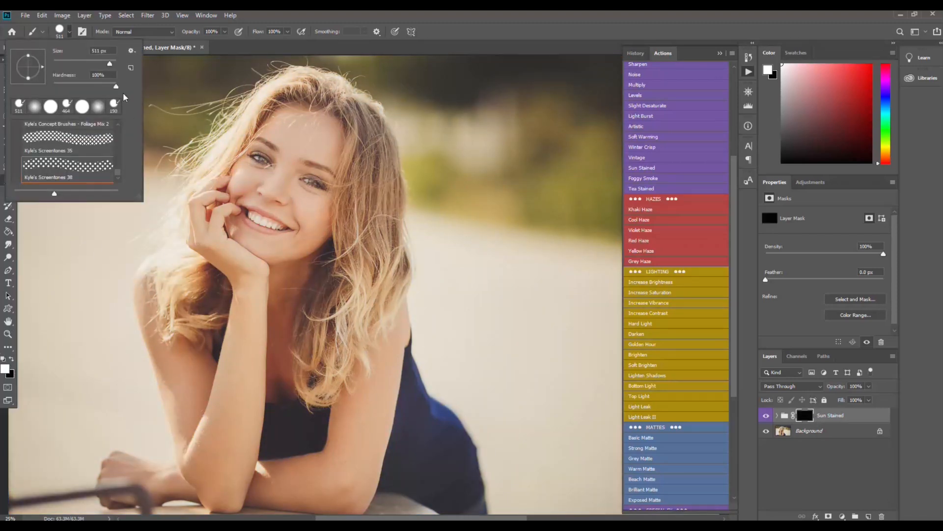
left_click_drag(119, 173, 119, 123)
left_click(62, 143)
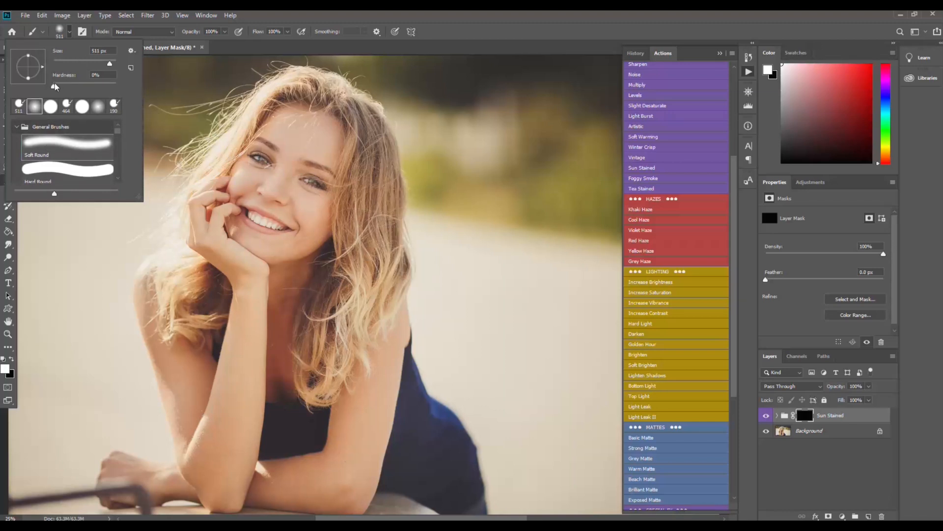
left_click(92, 75)
left_click_drag(54, 86, 136, 86)
left_click(69, 170)
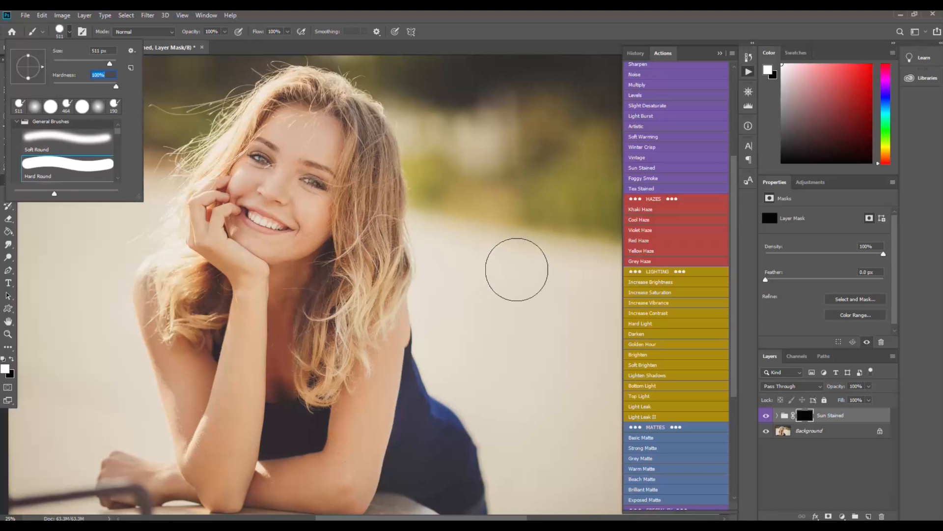
Step: Stamp single white brush dots on the mask around the woman to create glowing light spots
left_click(491, 166)
left_click(140, 166)
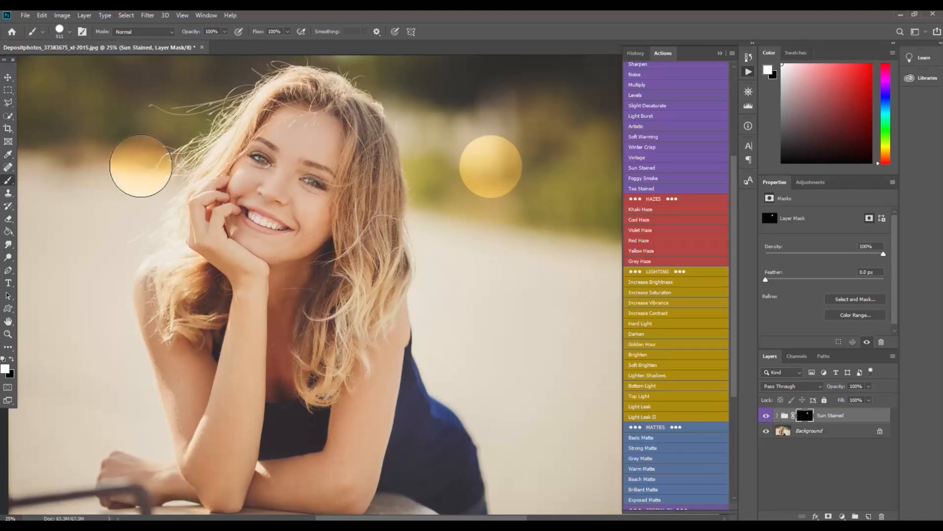
left_click(450, 291)
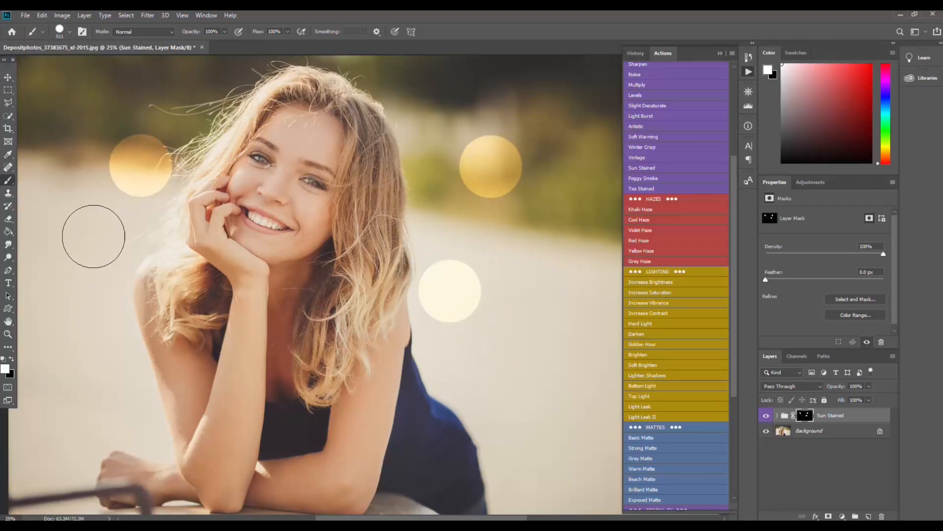
left_click(214, 107)
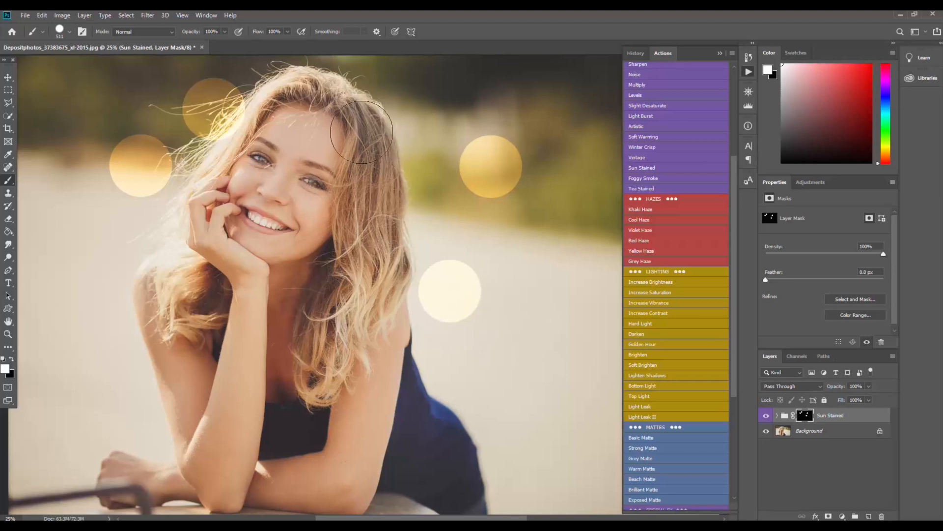
left_click(422, 114)
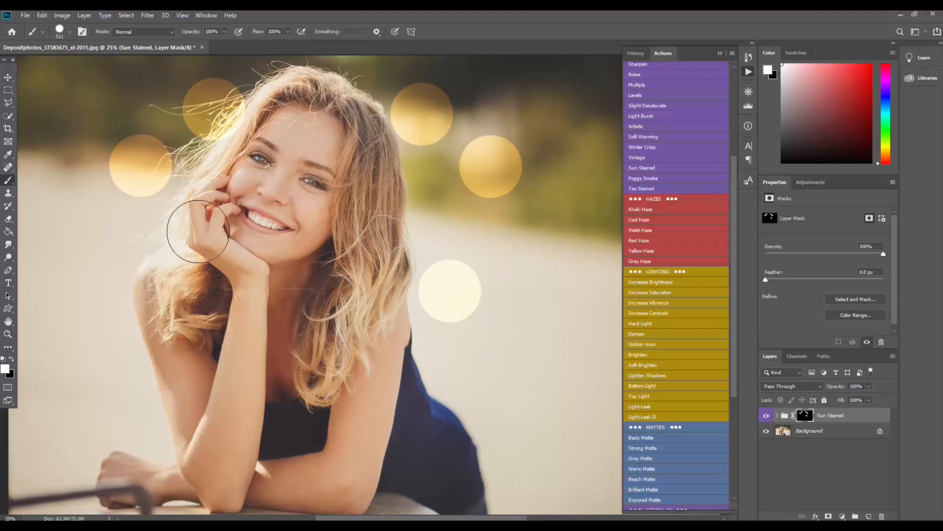
left_click(171, 242)
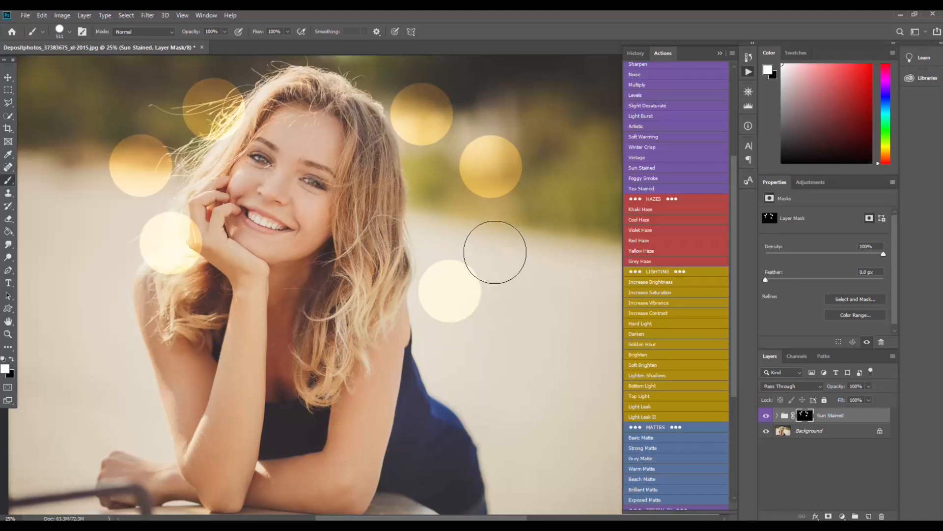